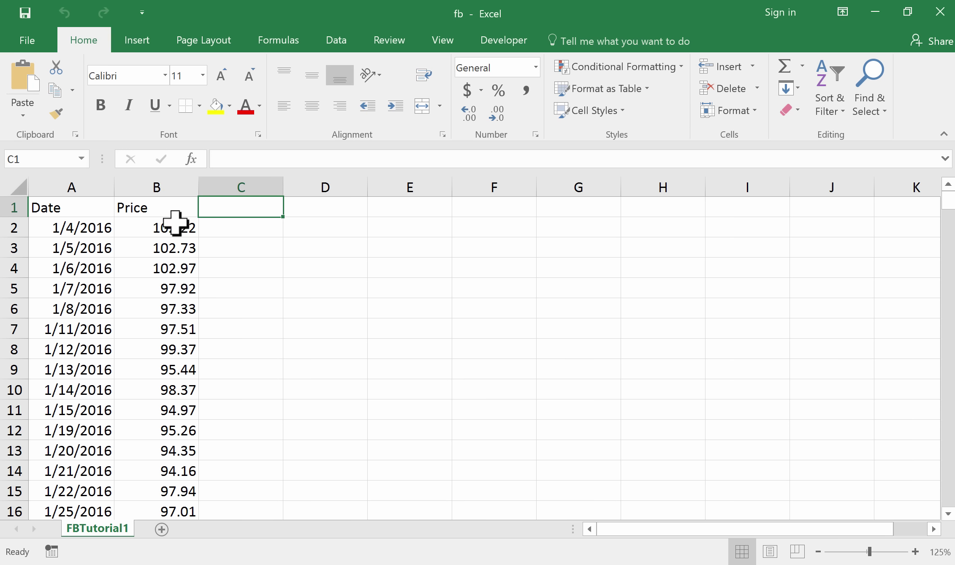
- Insert a basic 2-D line chart of the daily price data, titled Price
click(144, 45)
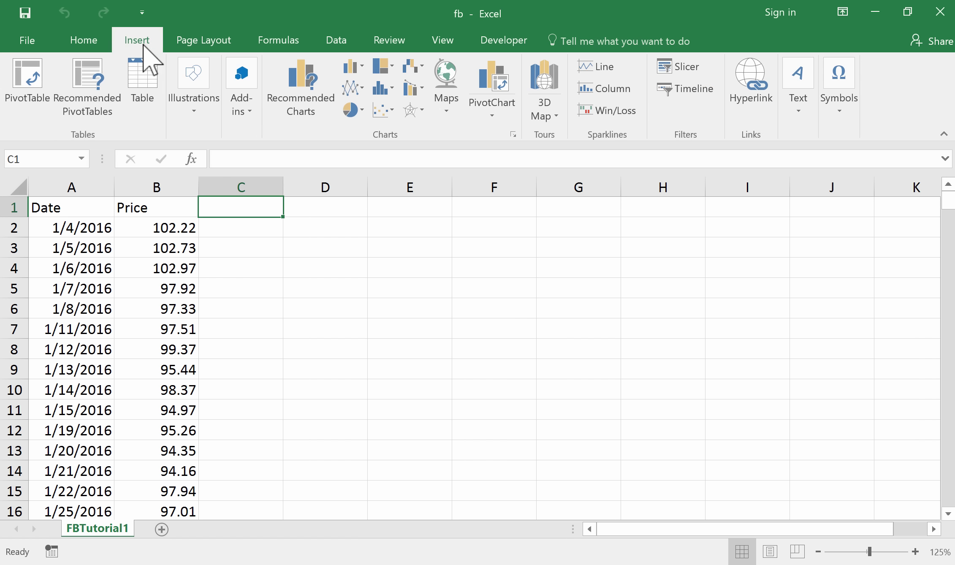
click(348, 88)
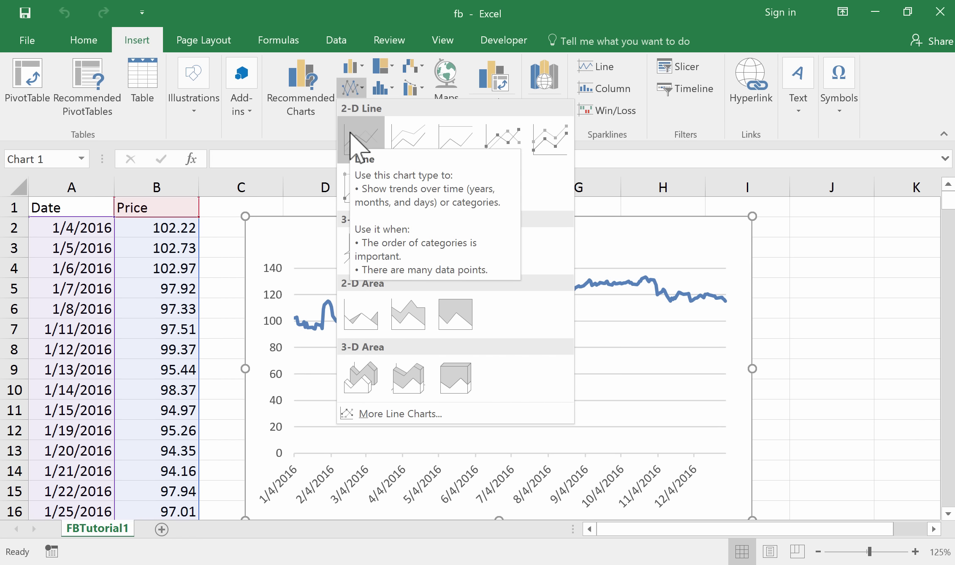
click(350, 134)
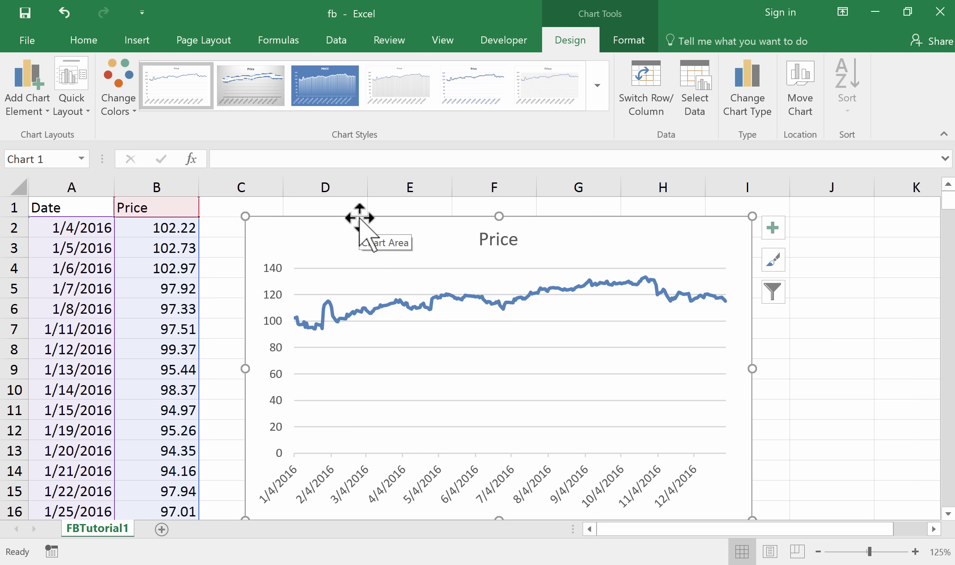
- Move the Price chart onto a new chart sheet named FBPrice
right_click(358, 216)
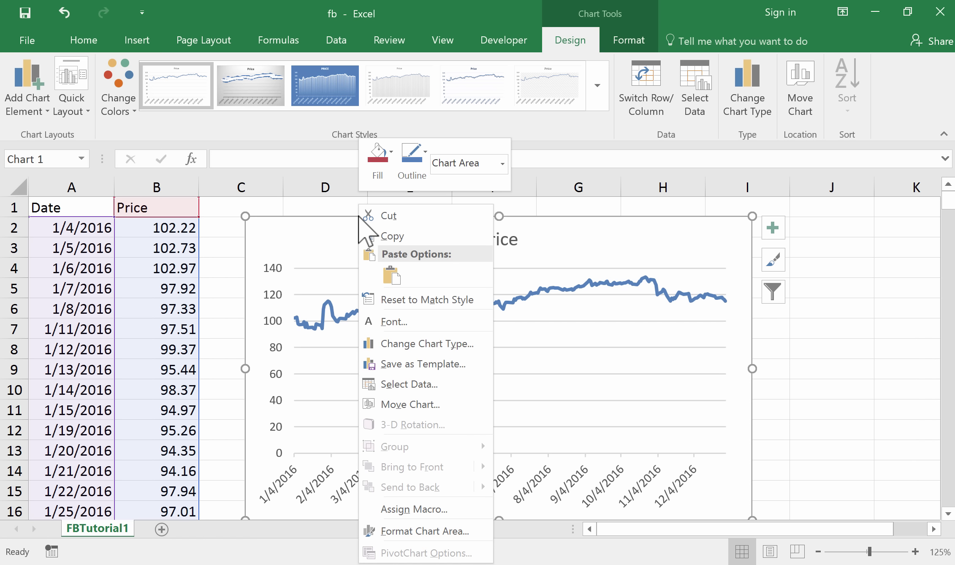
click(385, 404)
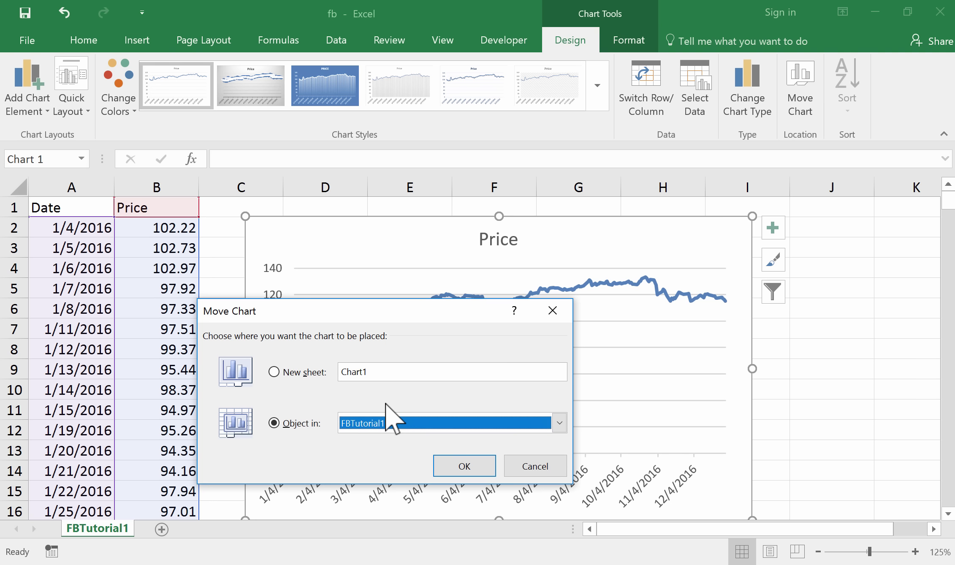
click(274, 374)
click(388, 374)
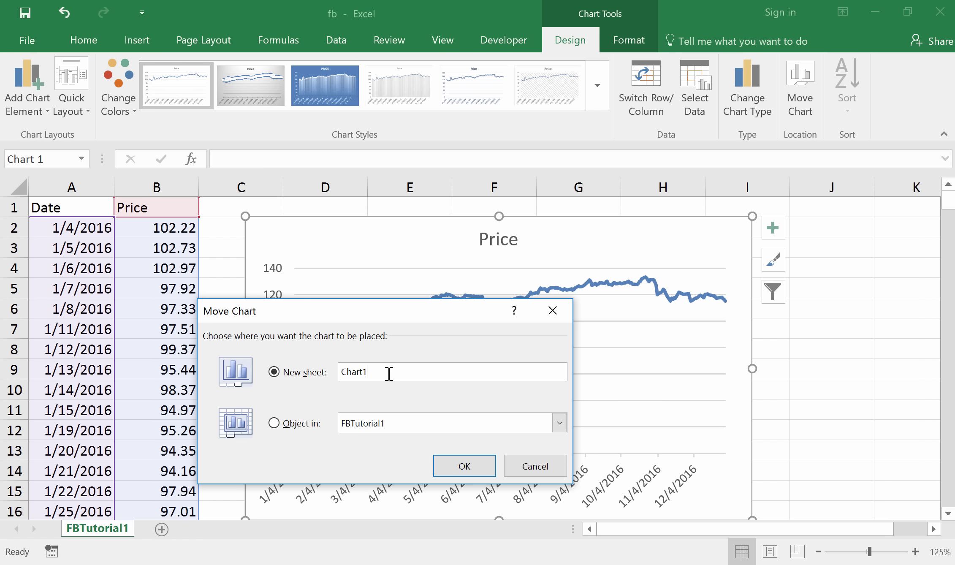
click(326, 374)
text(FBPrice)
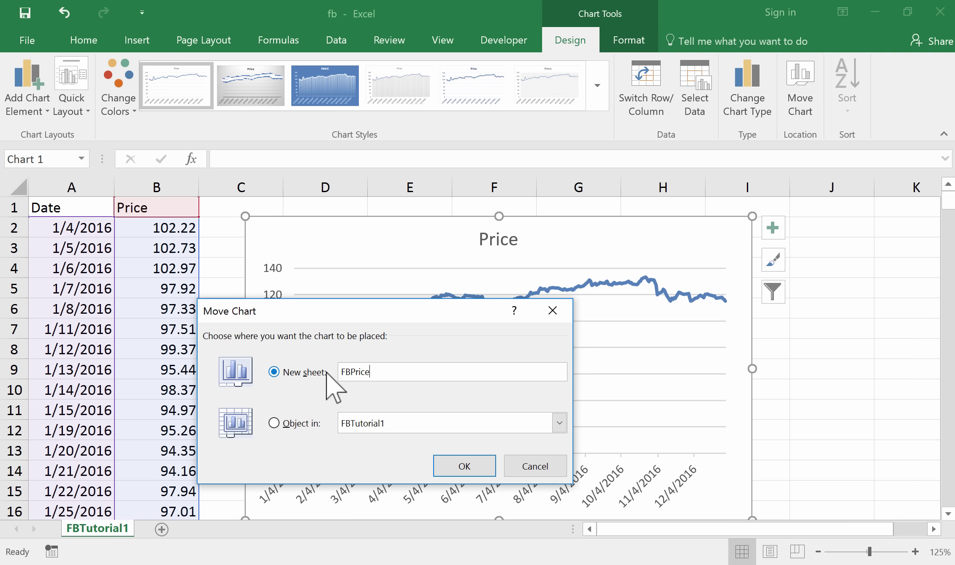
click(469, 466)
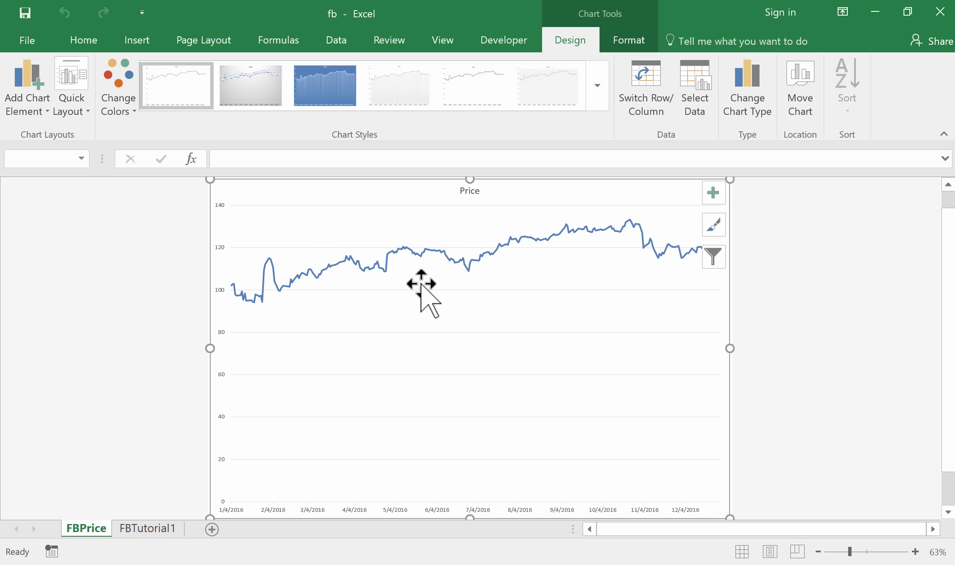
- Select the chart's 0–140 vertical price axis and bring up its context menu
click(219, 332)
right_click(219, 332)
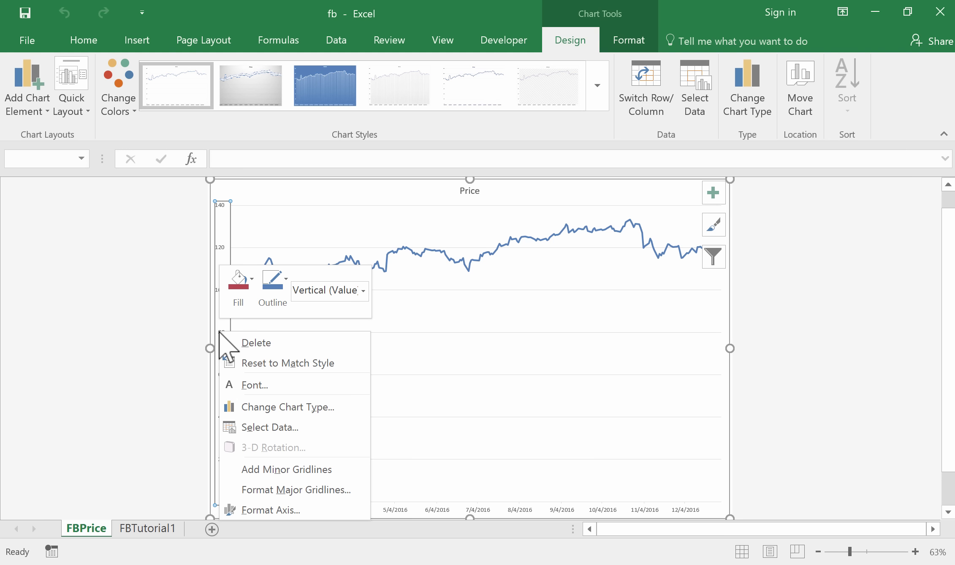
click(220, 329)
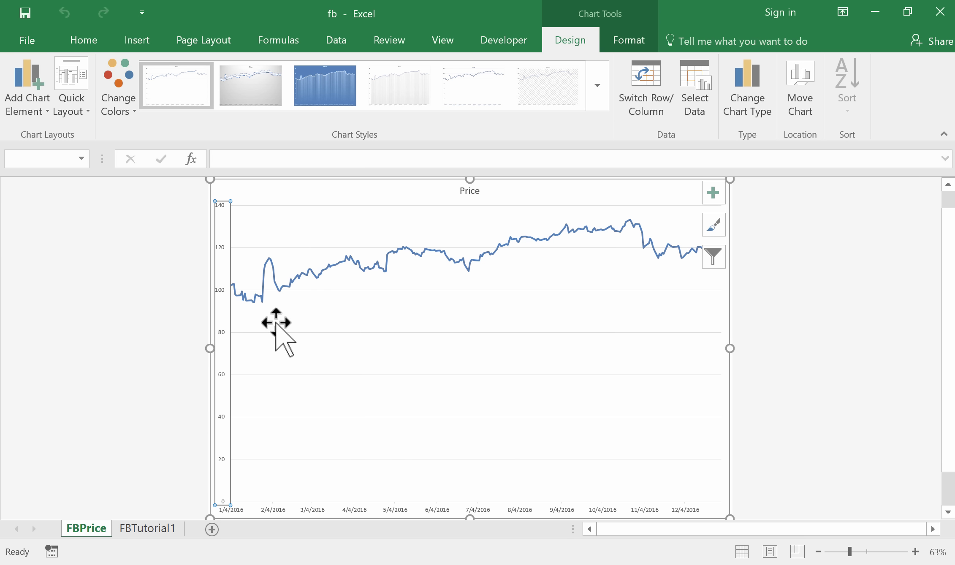
key(Escape)
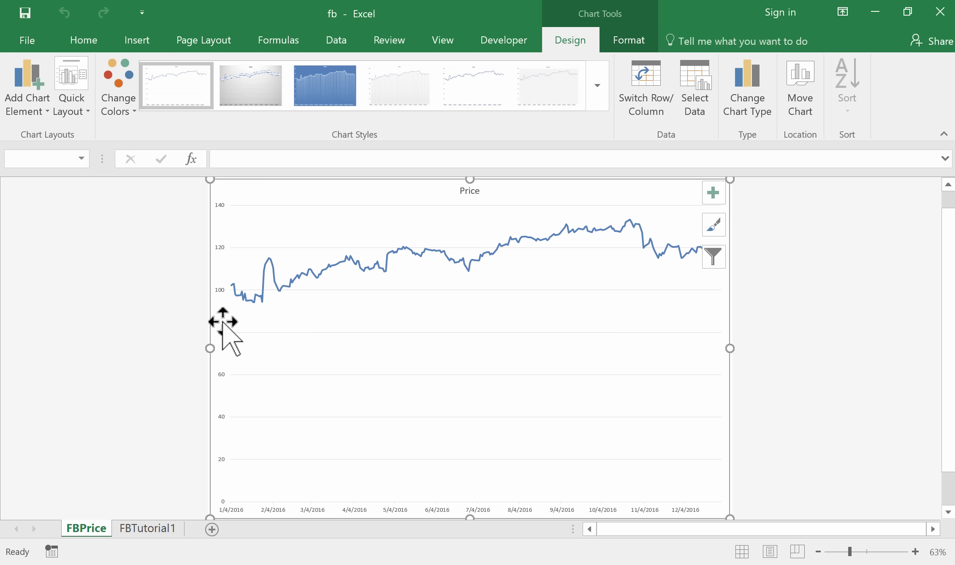
click(219, 331)
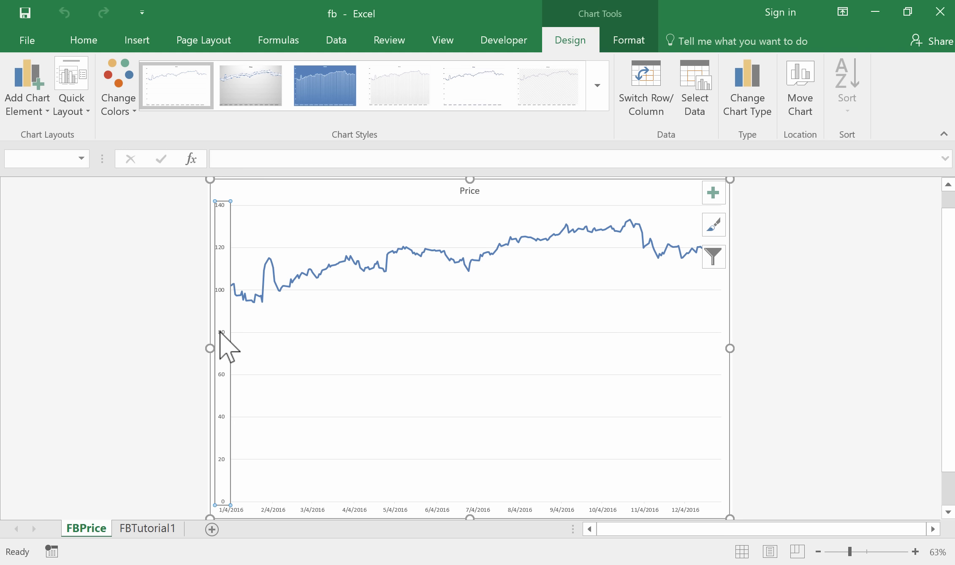
right_click(219, 332)
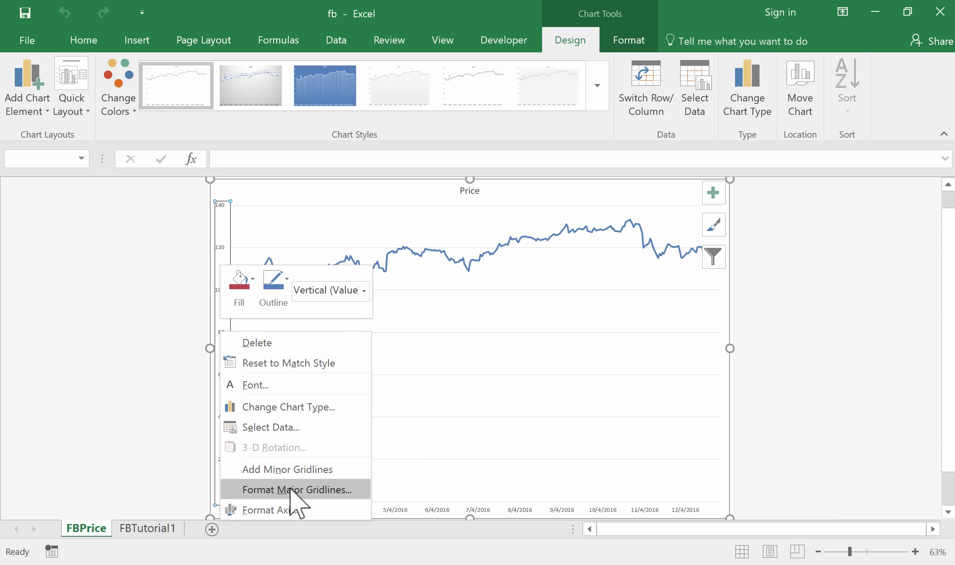
- Set the vertical axis Bounds Minimum to 80 in Format Axis
click(291, 510)
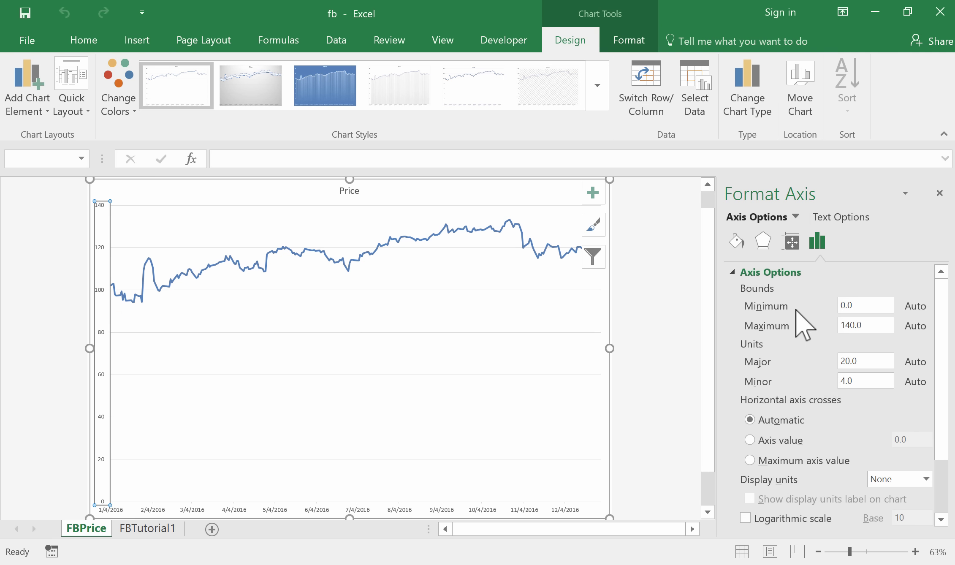
drag(872, 305, 836, 306)
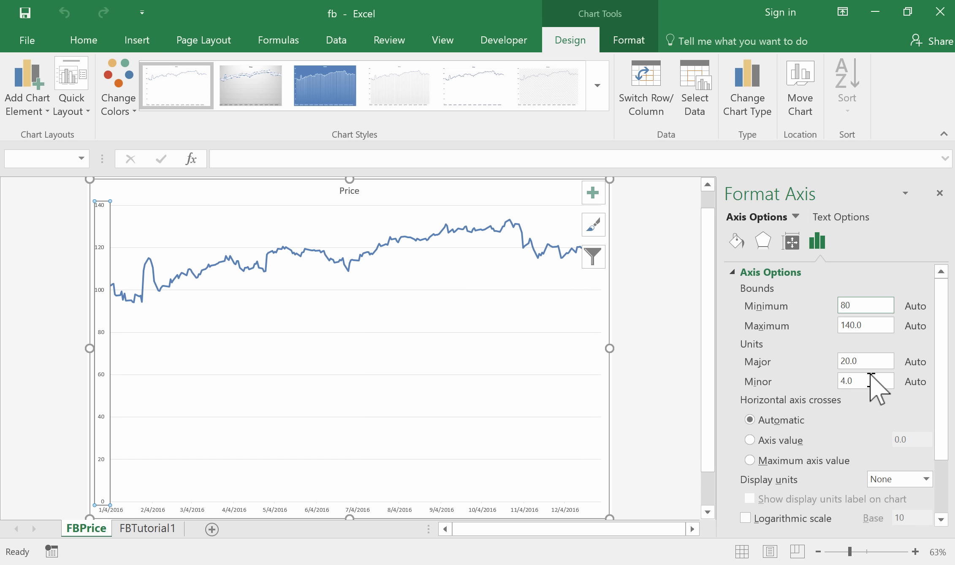
key(Return)
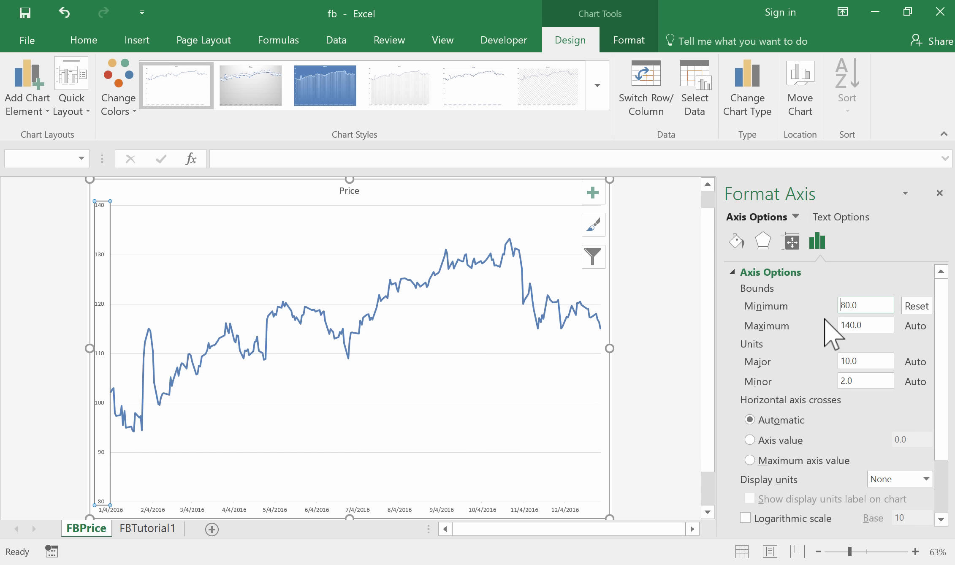
- Give the vertical axis a solid 0.75 pt line under Fill & Line
click(737, 242)
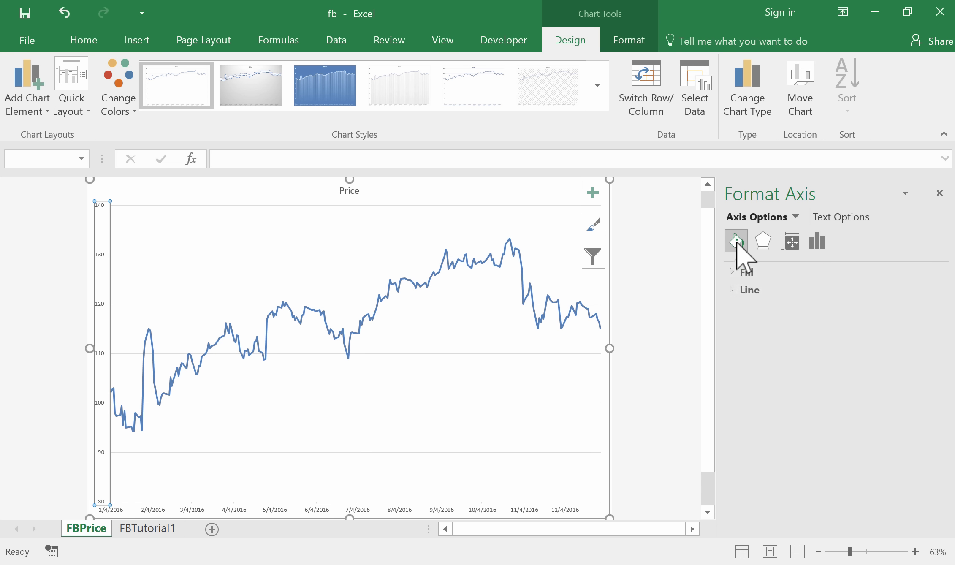
click(733, 291)
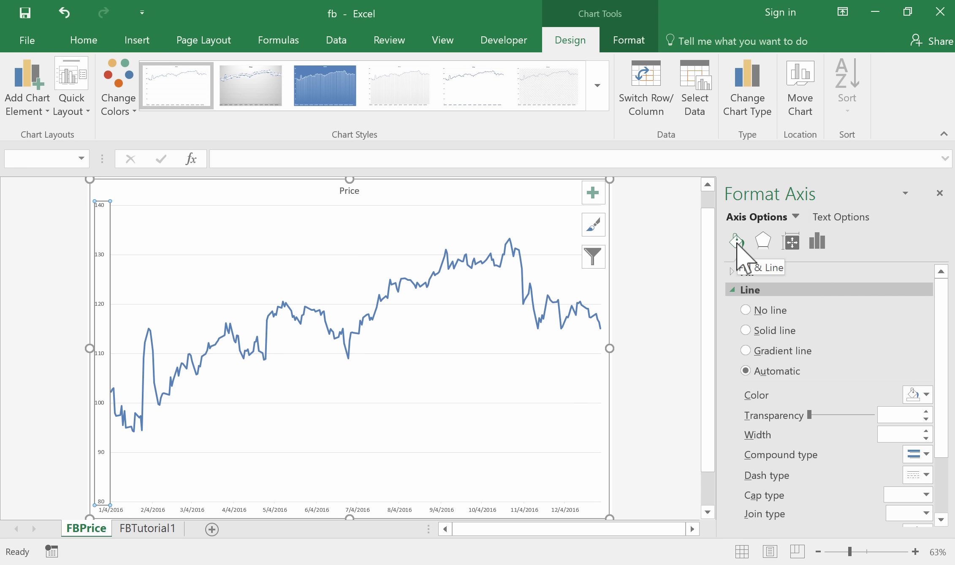
click(745, 331)
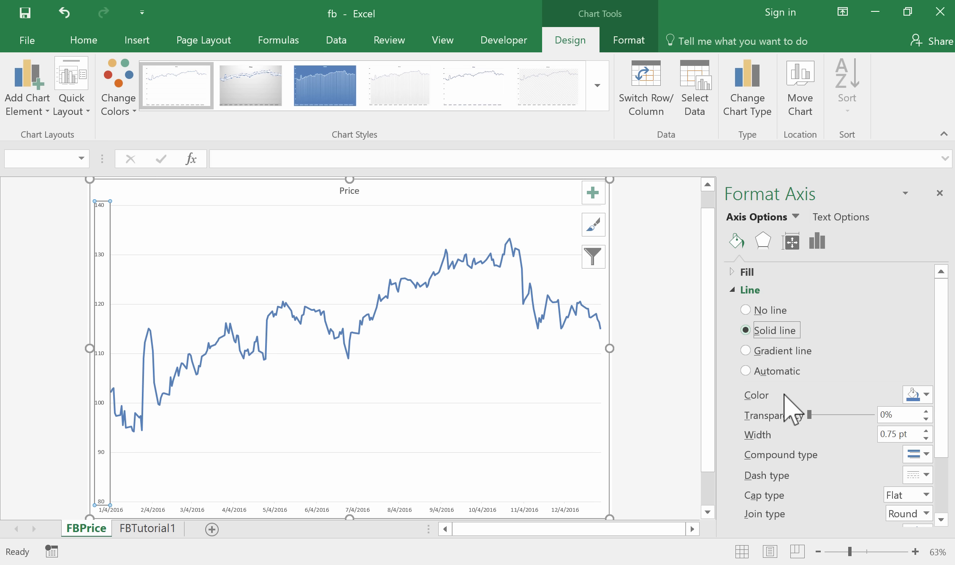
click(496, 405)
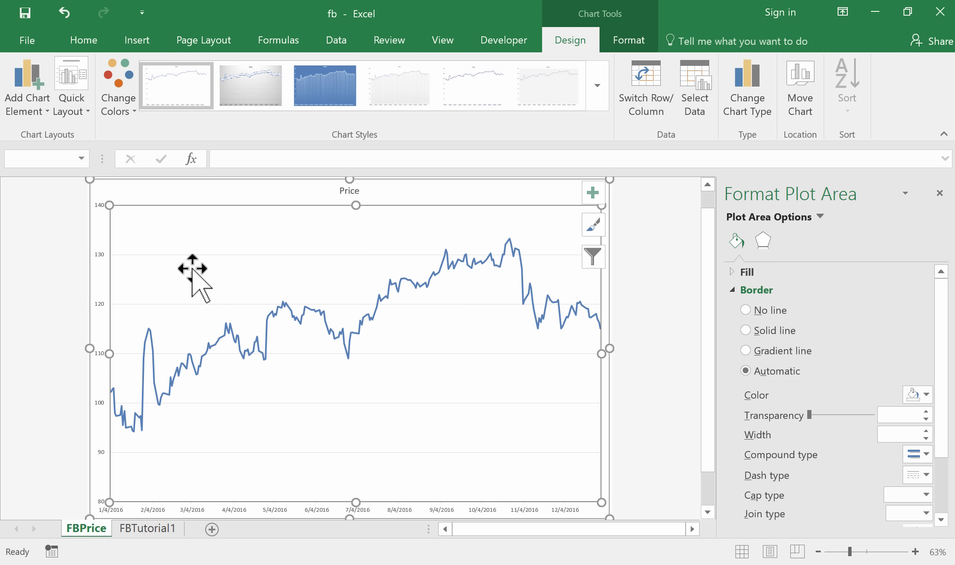
click(191, 193)
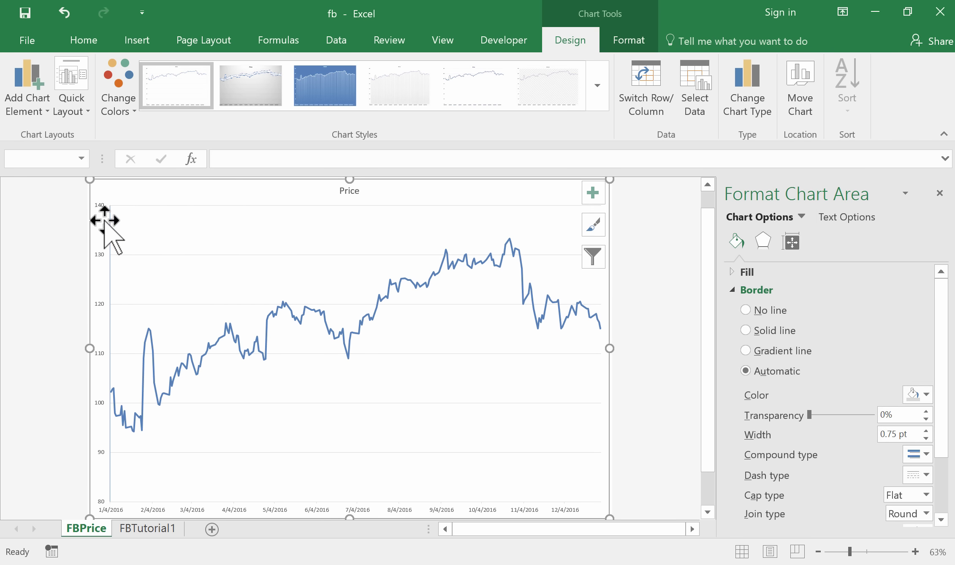
click(205, 255)
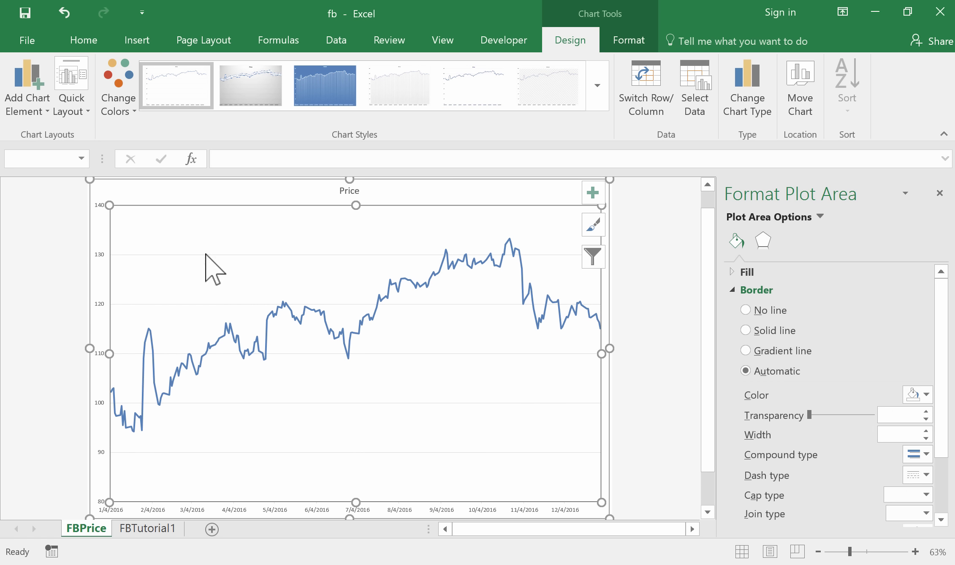
- Set the chart's horizontal major gridlines to No line
click(378, 452)
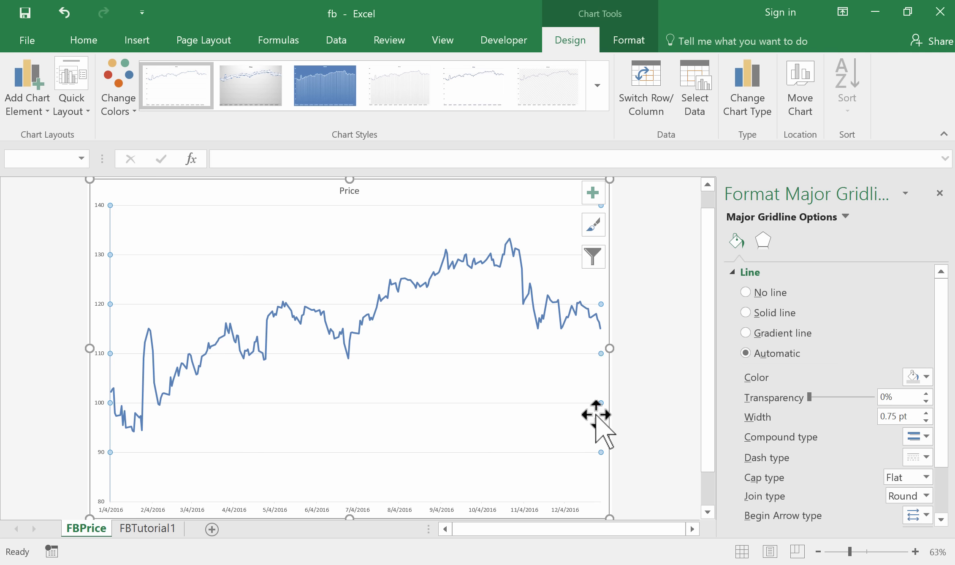
click(745, 292)
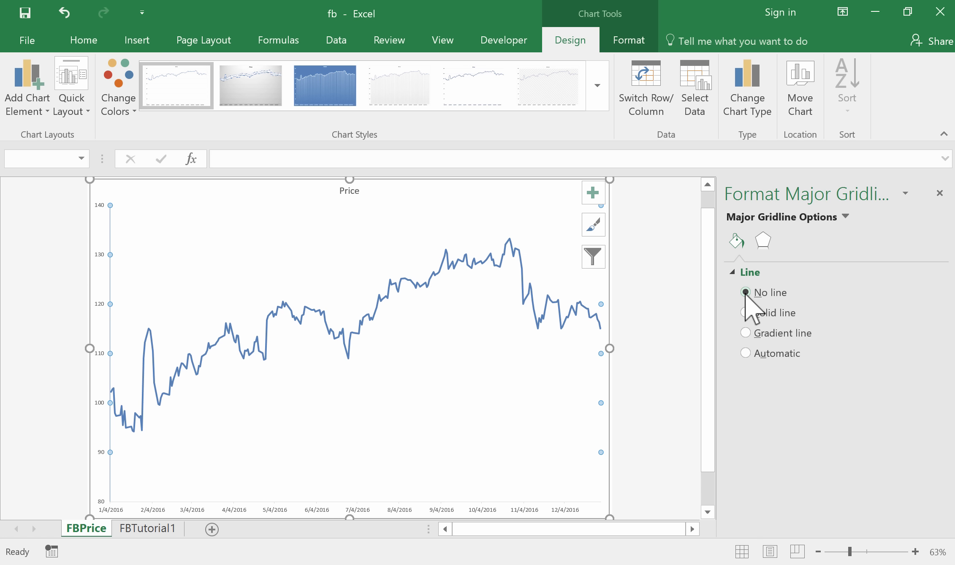
click(341, 454)
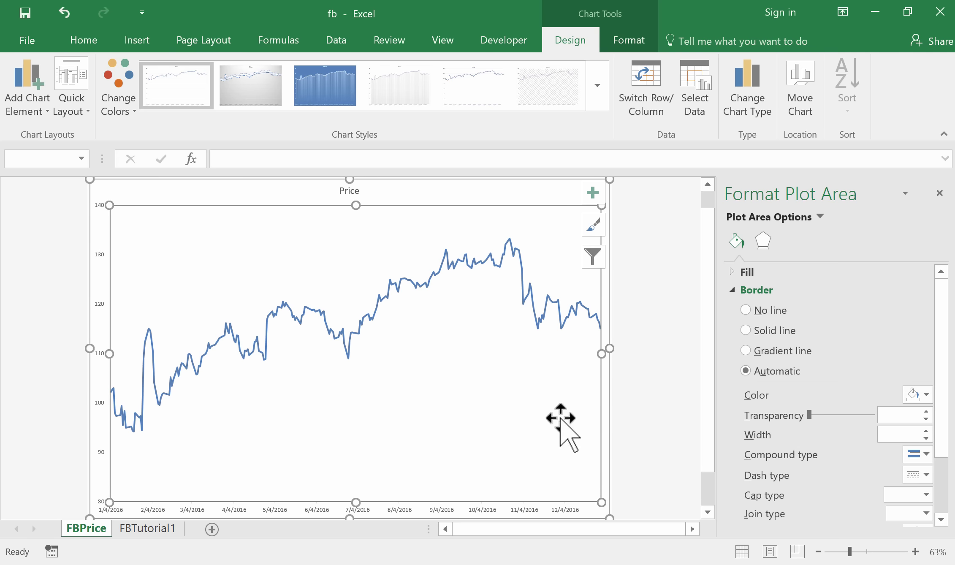
click(635, 414)
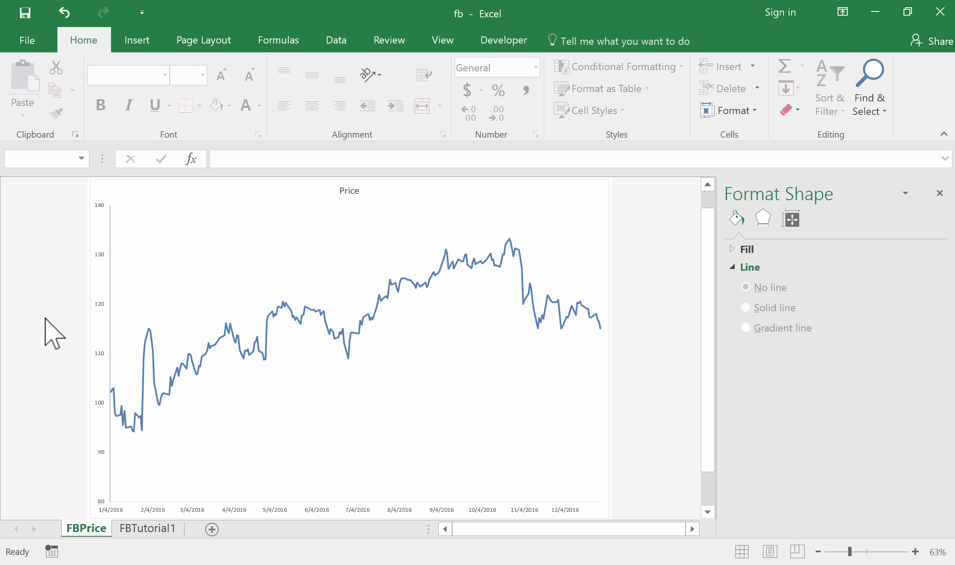
- Retitle the chart 'Facebook Share Prices ($)' in place of 'Price'
click(345, 192)
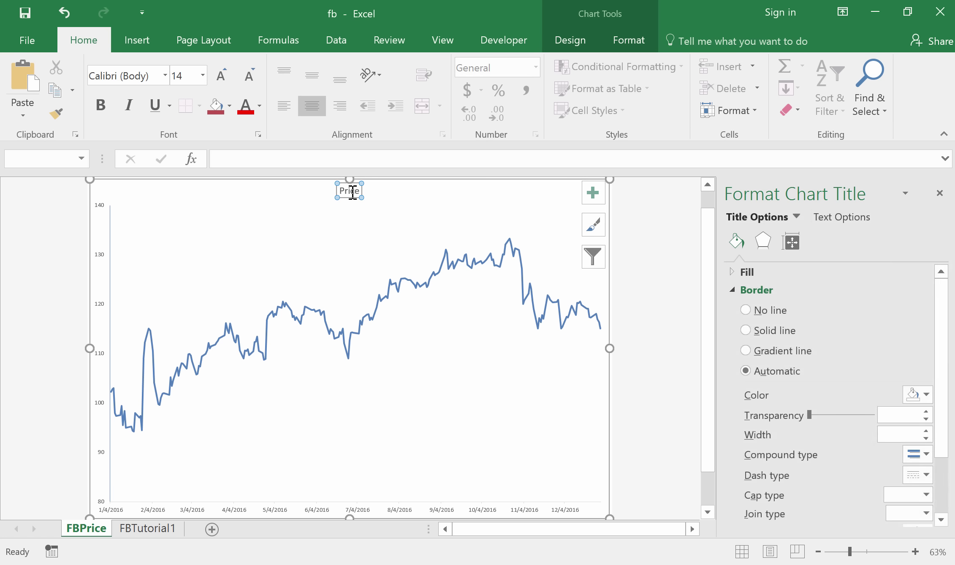
click(353, 190)
key(End)
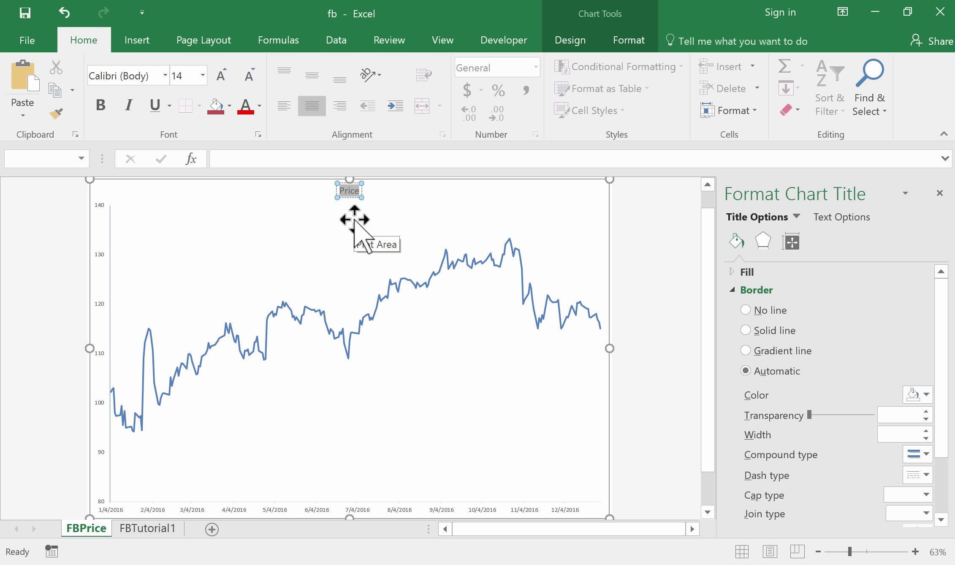
text(Facebook)
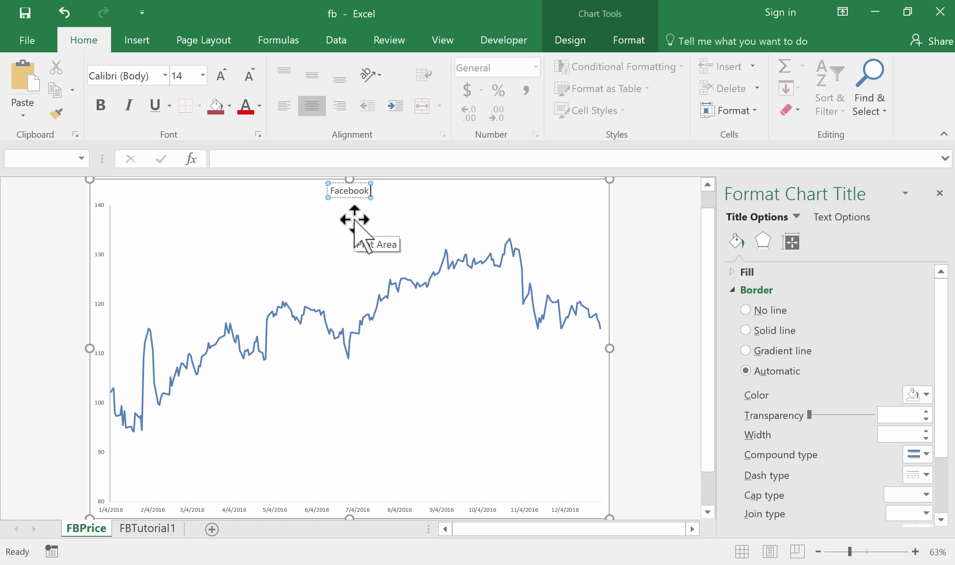
text( Share Pric)
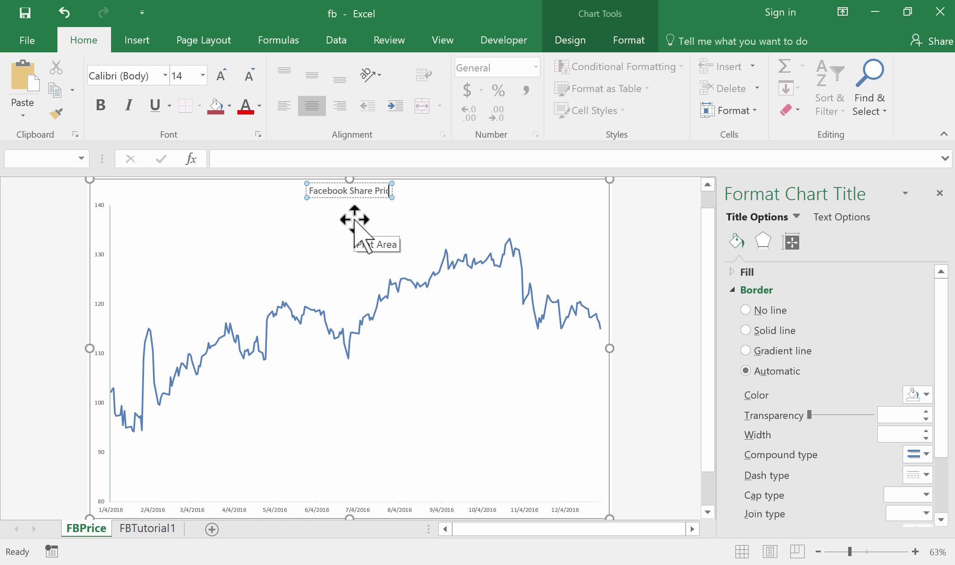
text(es ()
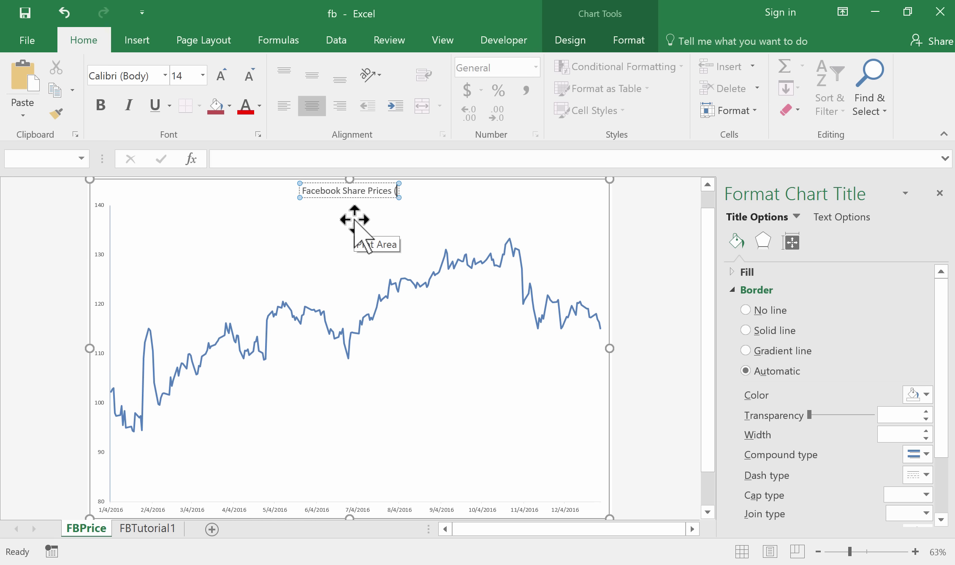
text($))
click(355, 227)
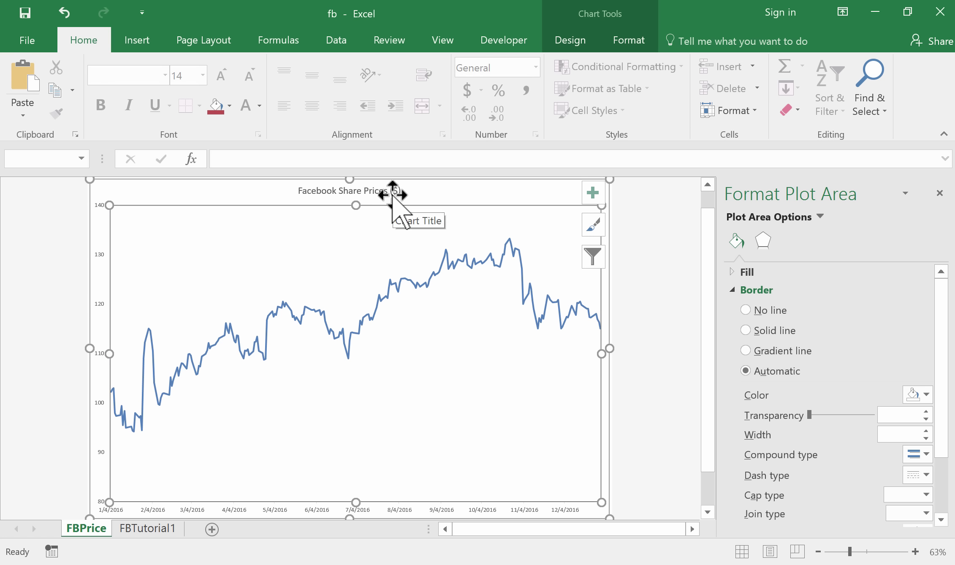
click(660, 262)
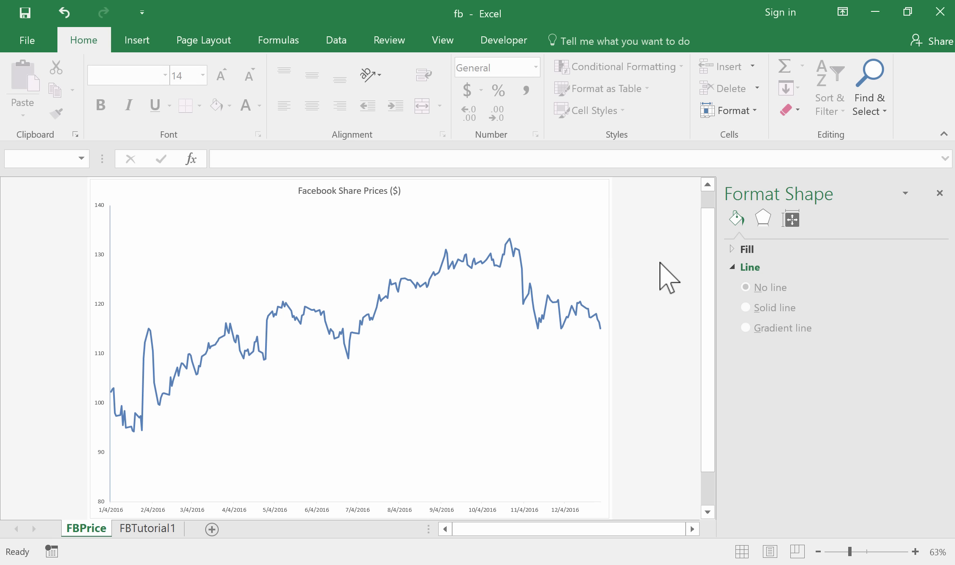